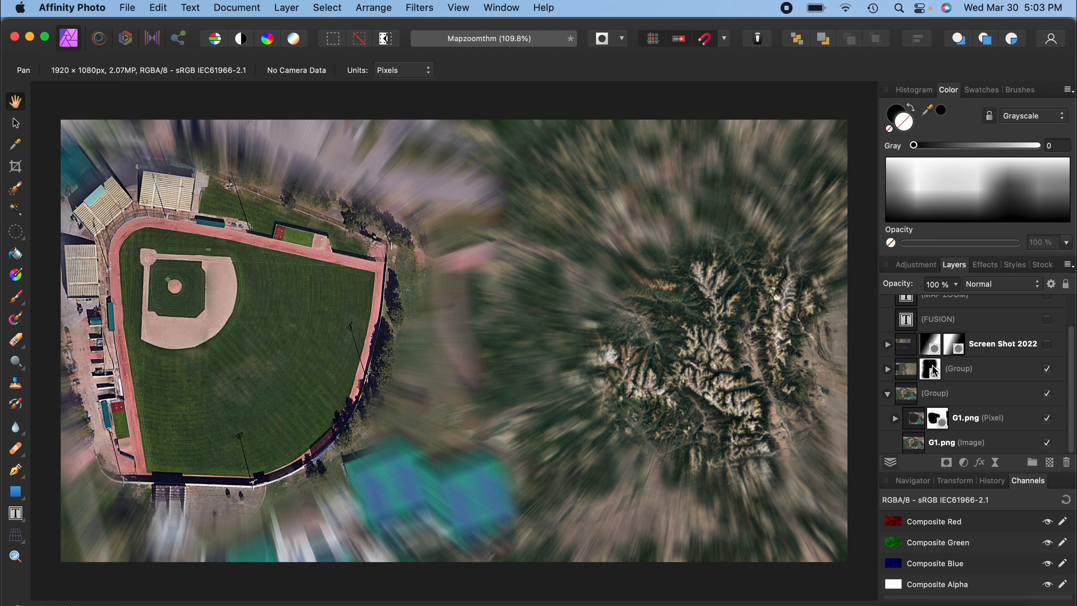
# Make the Screen Shot 2022 layer and both of its masks visible in the layer stack.
pyautogui.click(934, 371)
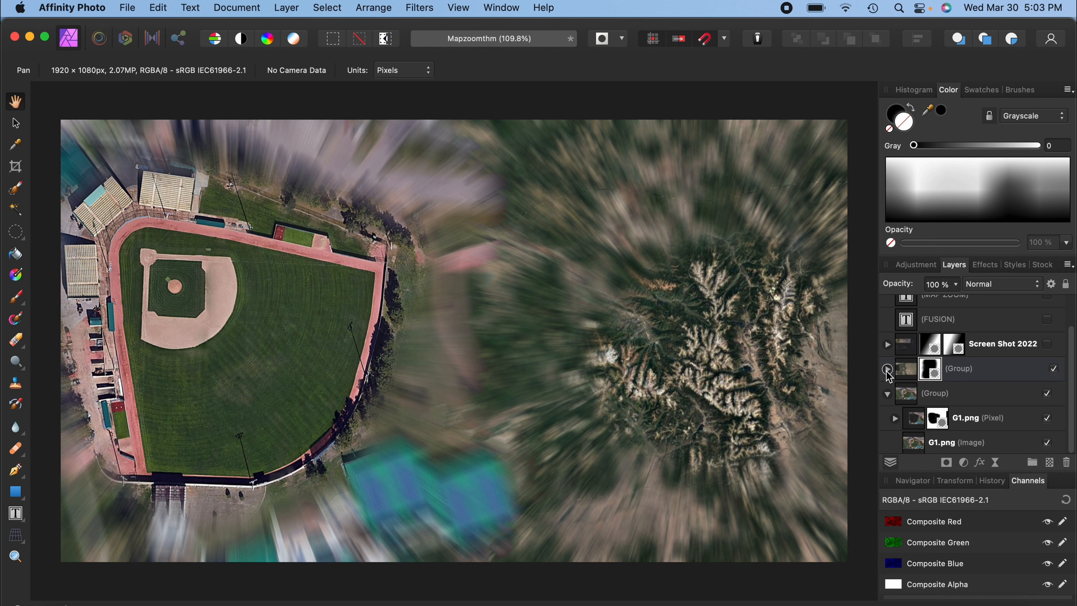
pyautogui.scroll(2, 959, 371)
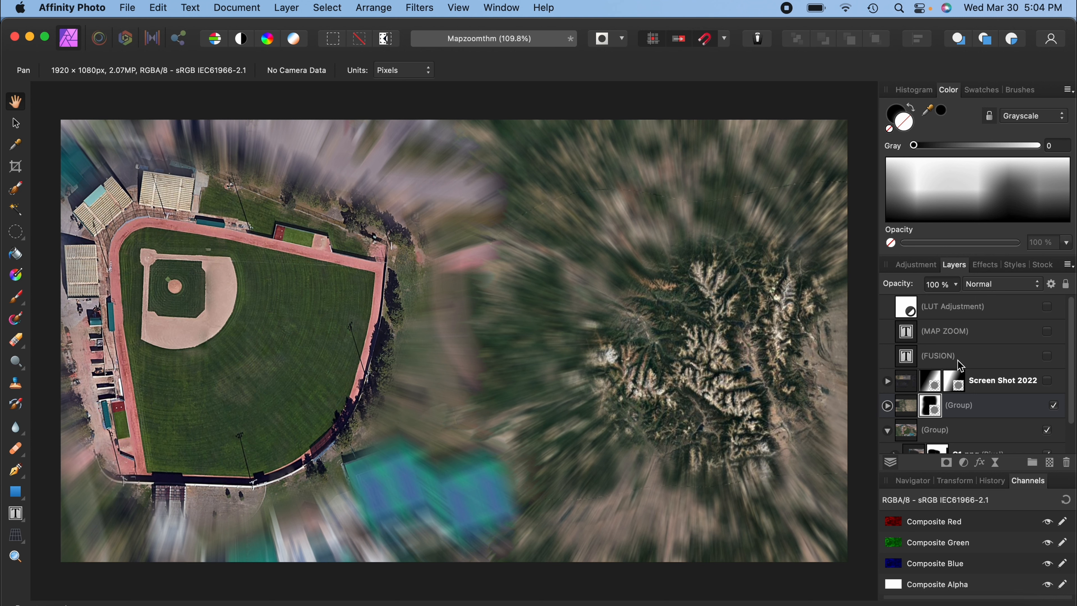
pyautogui.click(1048, 380)
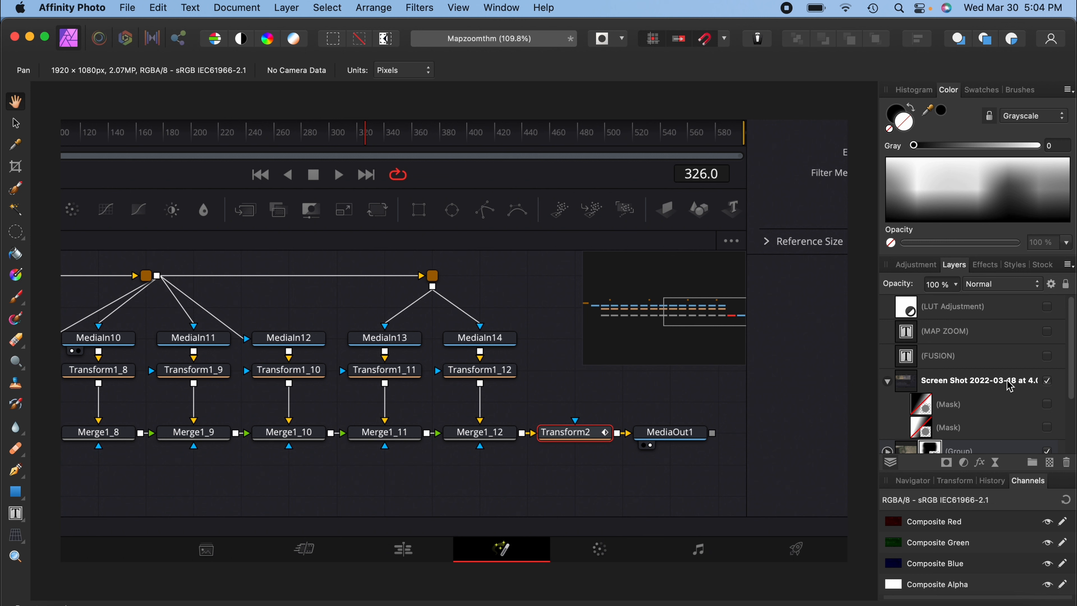
pyautogui.click(1047, 404)
pyautogui.click(1047, 427)
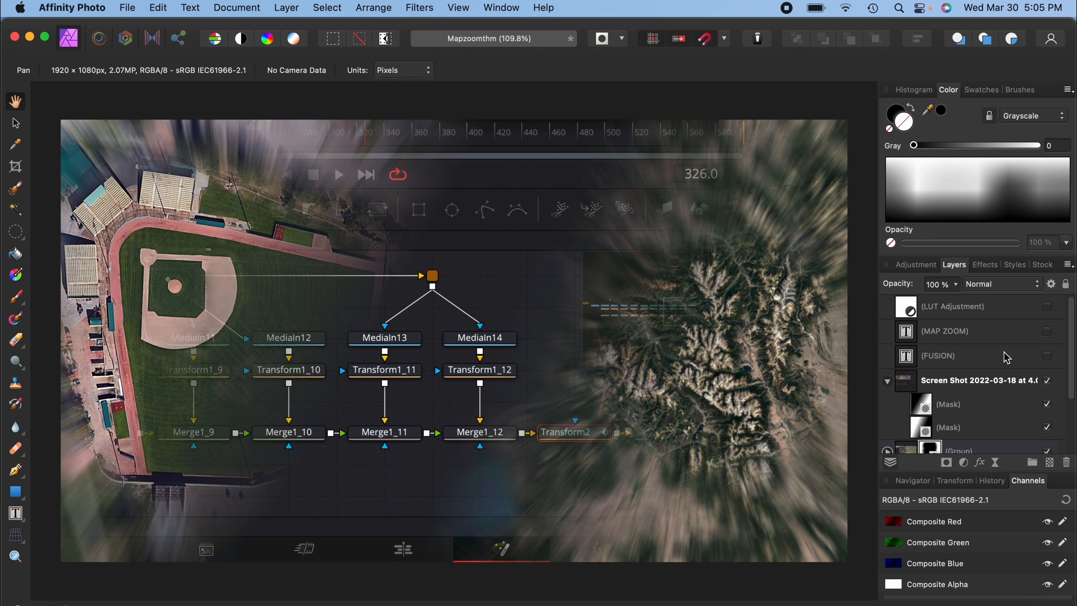
# Preview the FUSION and MAP ZOOM text layers by showing them and hiding them again.
pyautogui.click(1047, 356)
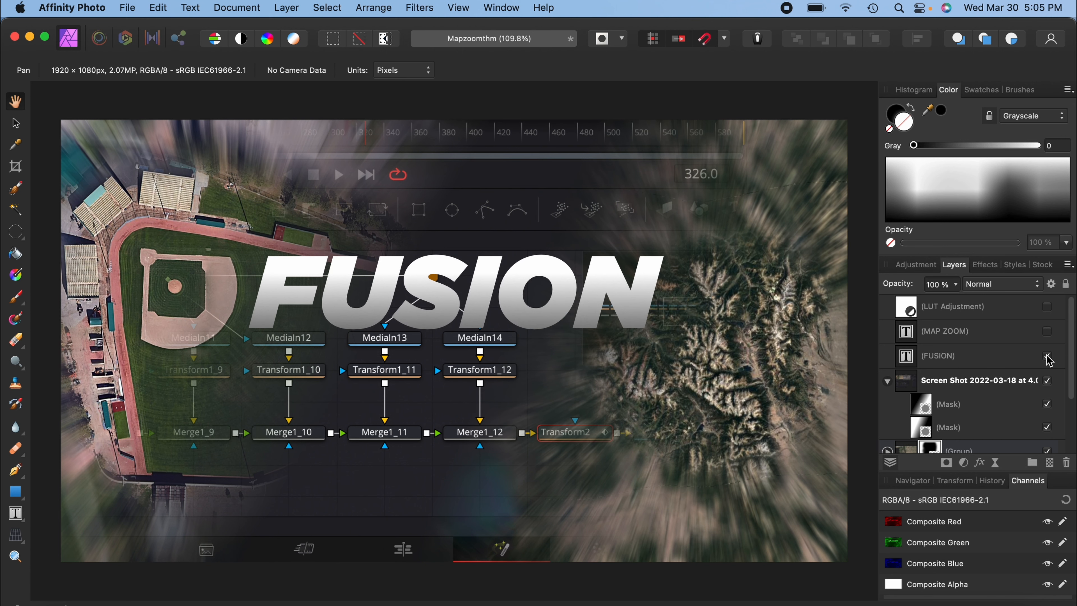
pyautogui.click(1047, 331)
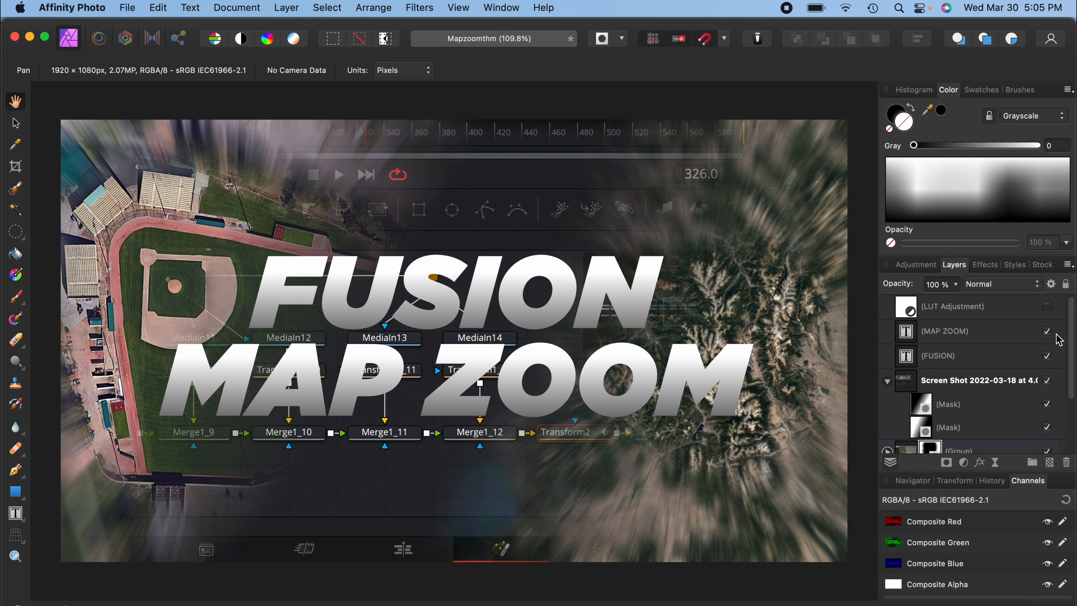
pyautogui.click(1047, 331)
pyautogui.click(1048, 355)
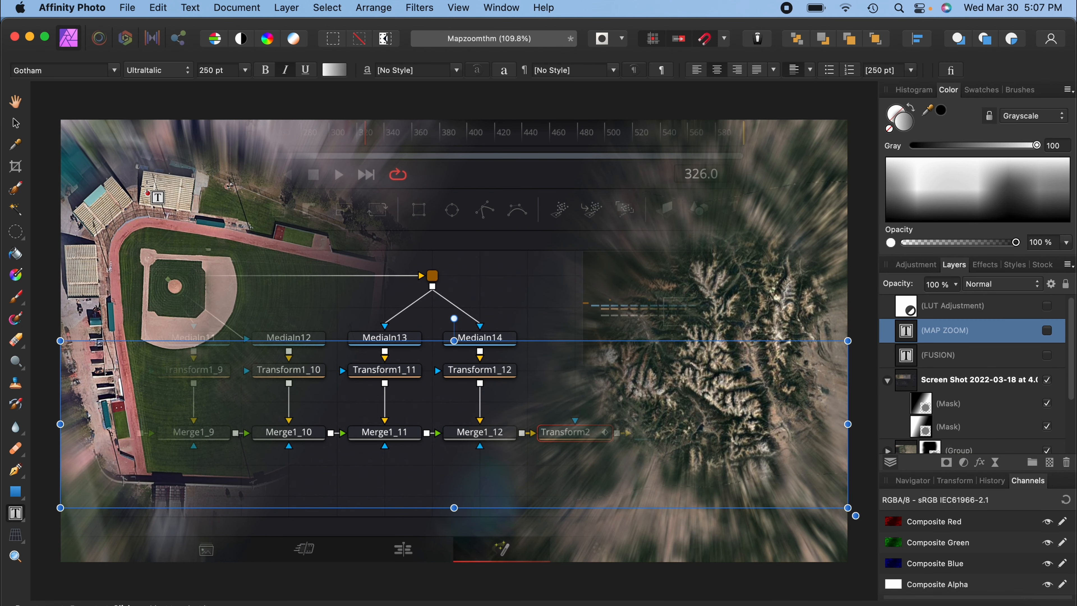
# Draw a wide text frame across the upper part of the image and type TEST.
pyautogui.moveTo(135, 162); pyautogui.dragTo(808, 375)
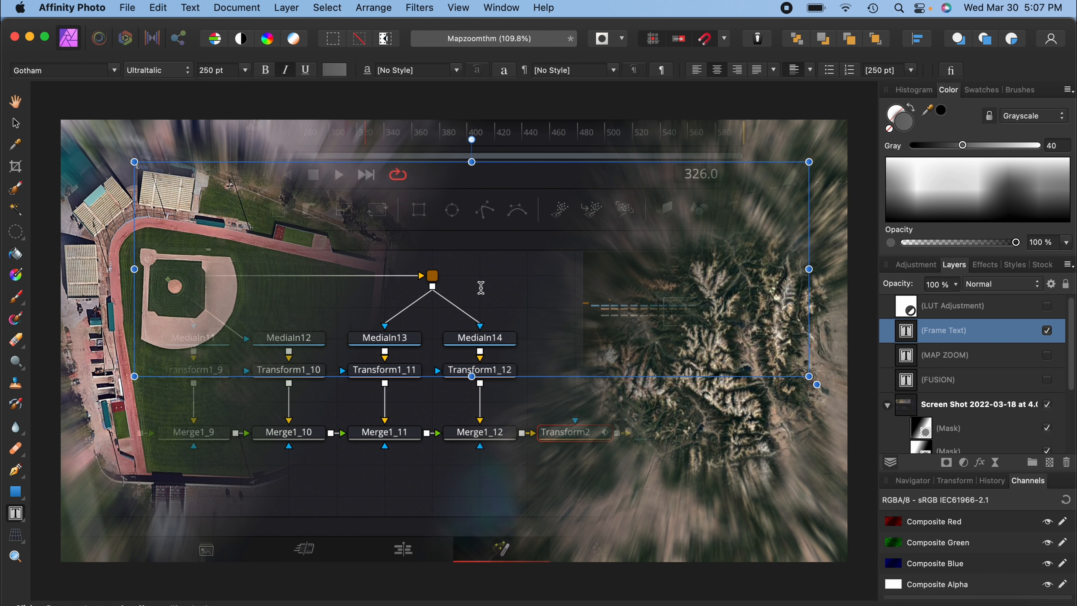
pyautogui.write('TEST')
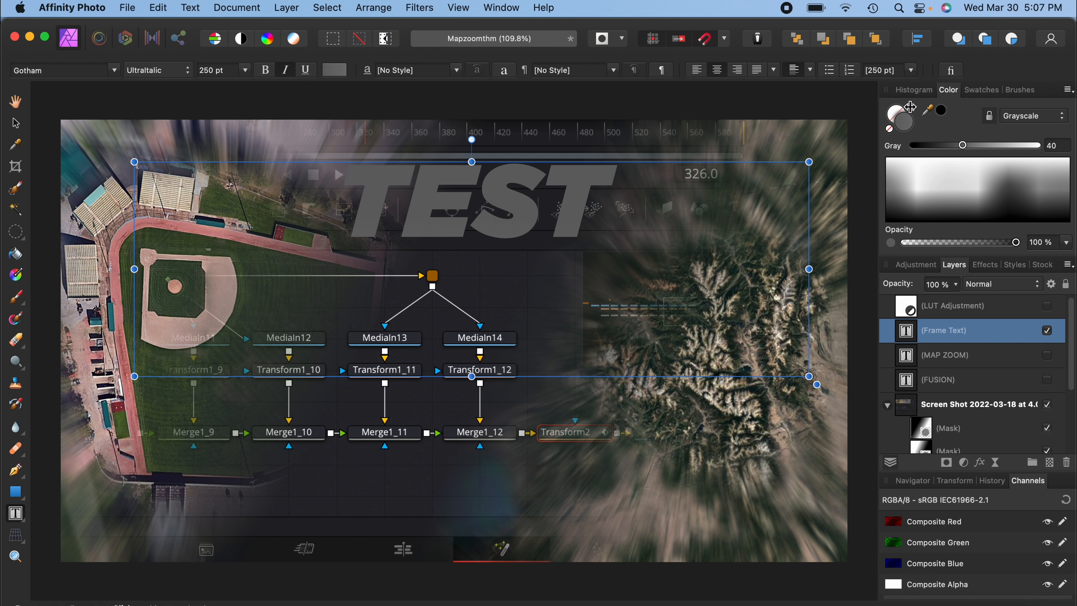
pyautogui.press('Escape')
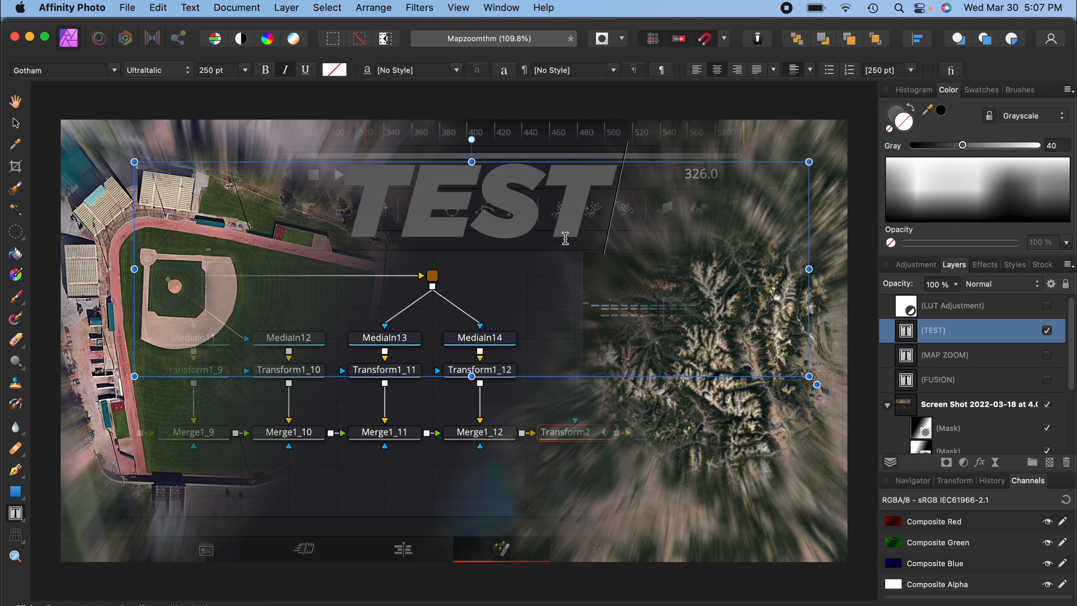
# Select all the TEST text and set its colour to white.
pyautogui.press('super+a')
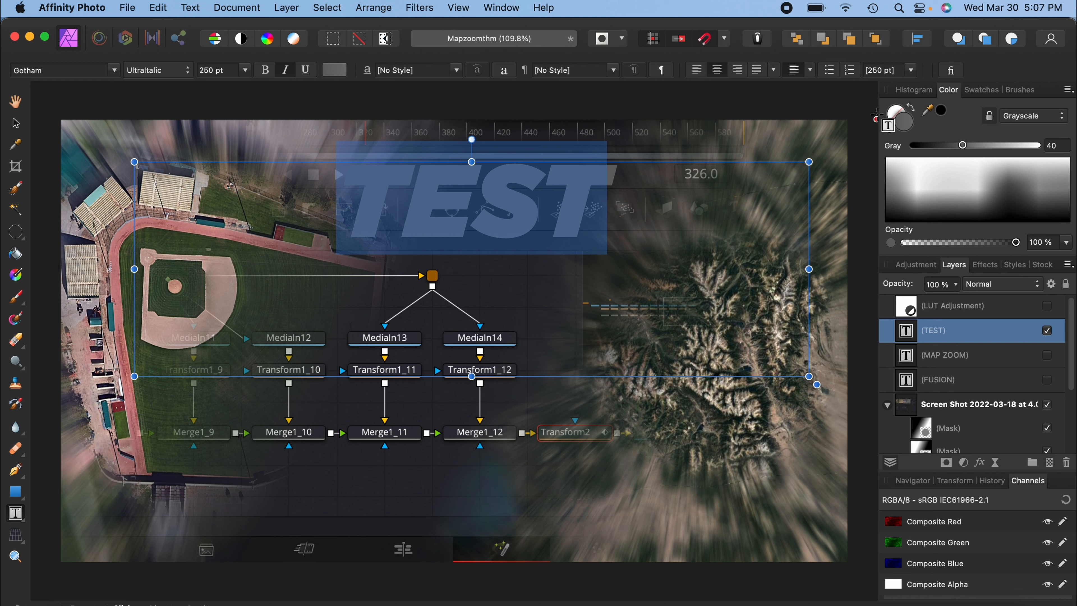
pyautogui.moveTo(994, 147); pyautogui.dragTo(1063, 149)
pyautogui.click(689, 212)
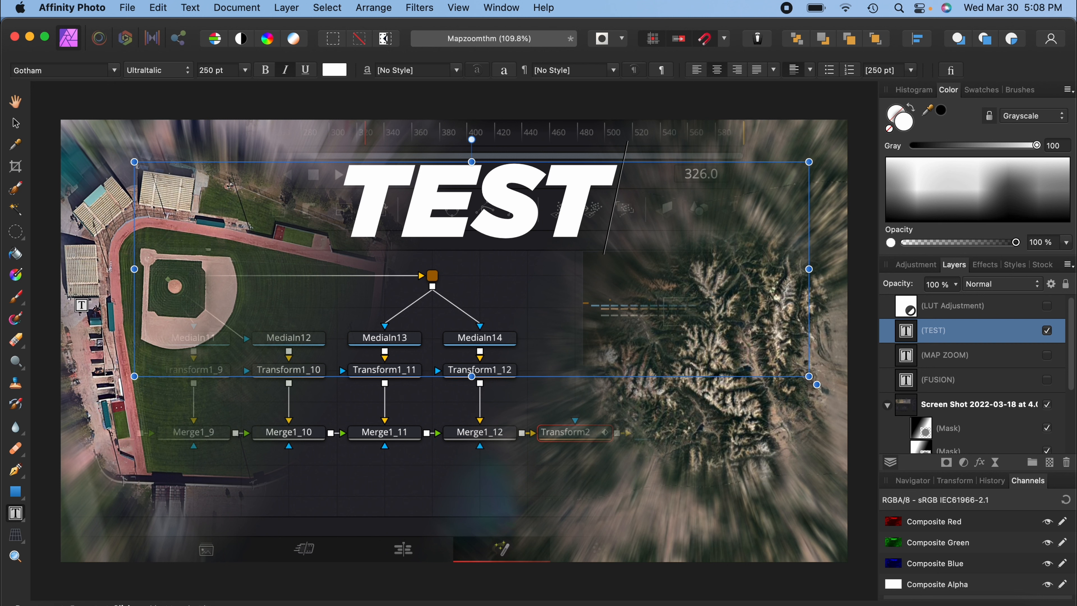
# Fill the TEST text with a vertical linear gradient, white at the top fading downward, using the Gradient tool.
pyautogui.click(17, 275)
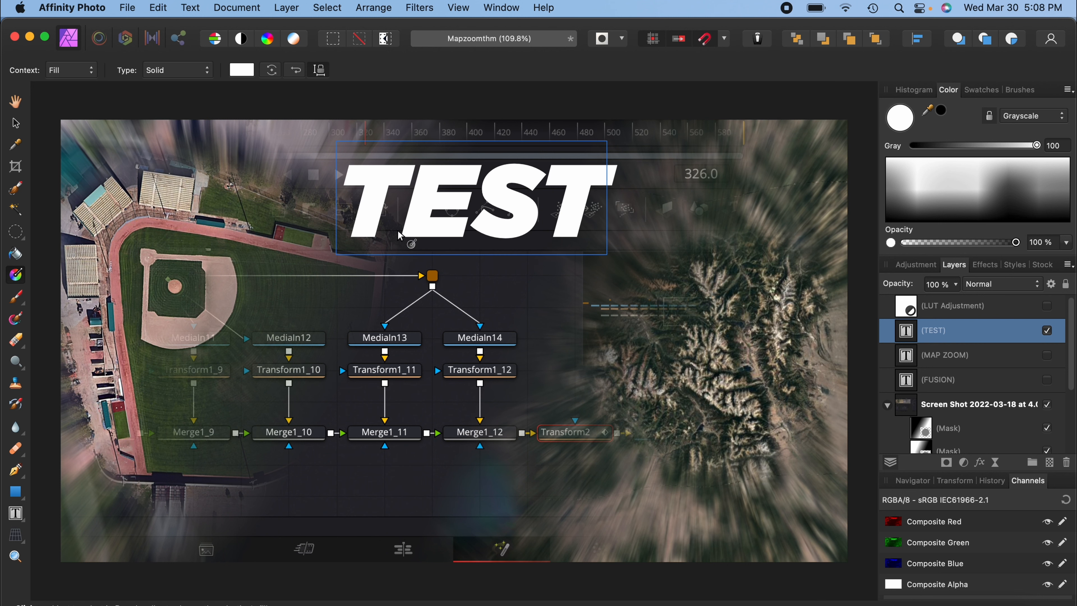
pyautogui.moveTo(471, 162); pyautogui.dragTo(474, 249)
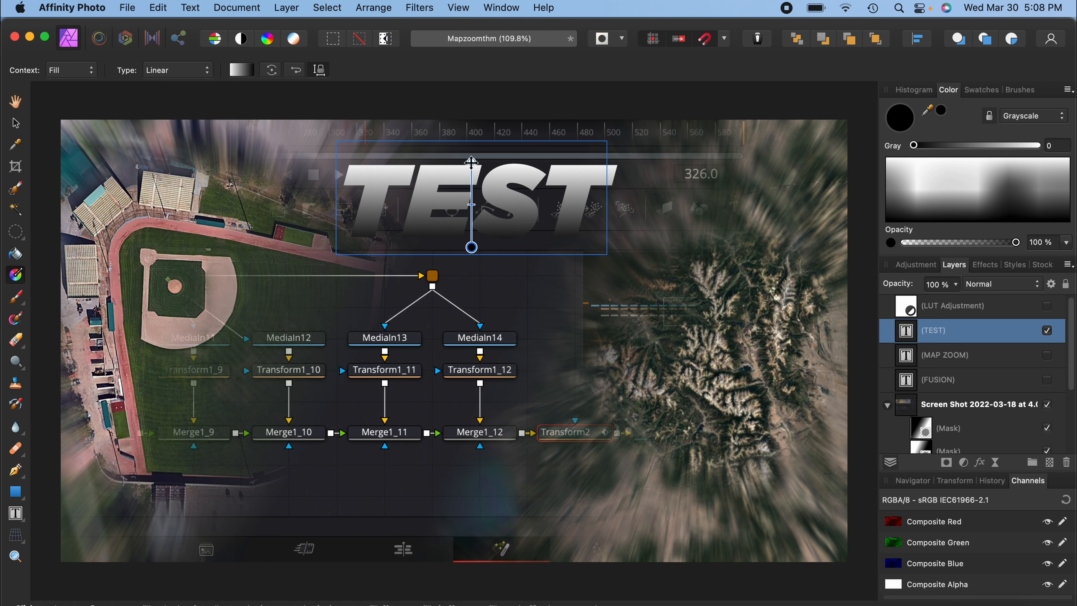
pyautogui.moveTo(471, 163); pyautogui.dragTo(471, 162)
pyautogui.click(470, 247)
pyautogui.moveTo(916, 146); pyautogui.dragTo(965, 146)
pyautogui.moveTo(471, 163); pyautogui.dragTo(471, 173)
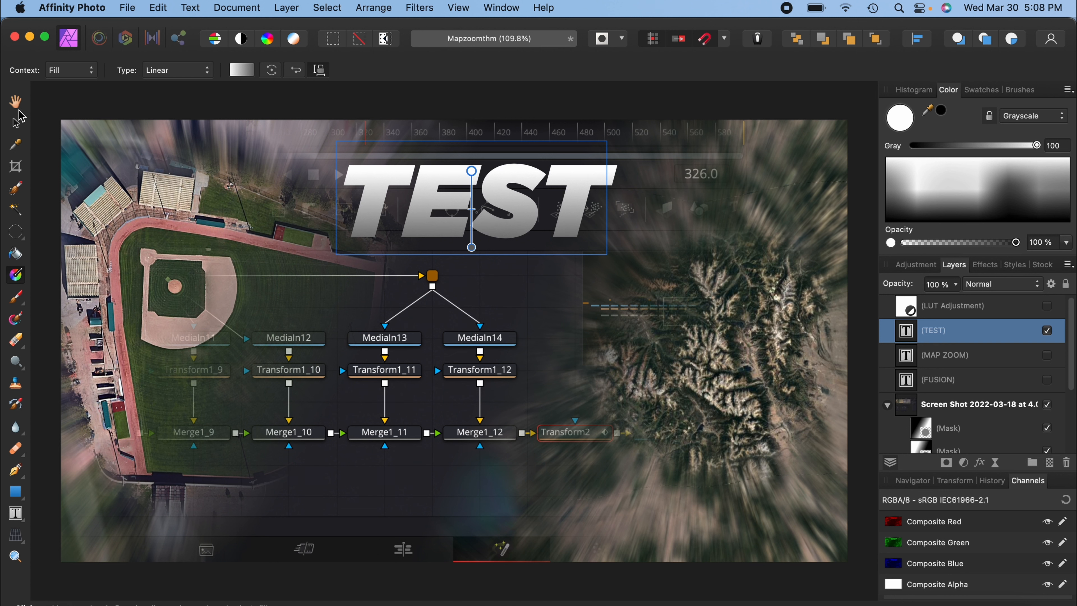
# Hide the TEST text layer.
pyautogui.click(17, 125)
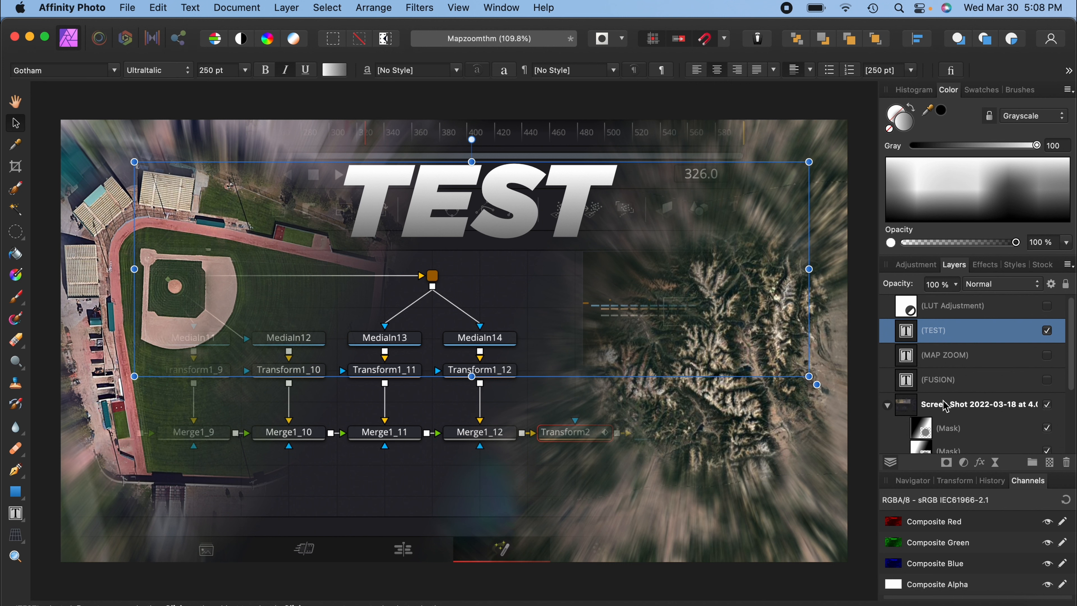
pyautogui.scroll(-3, 945, 403)
pyautogui.scroll(3, 964, 388)
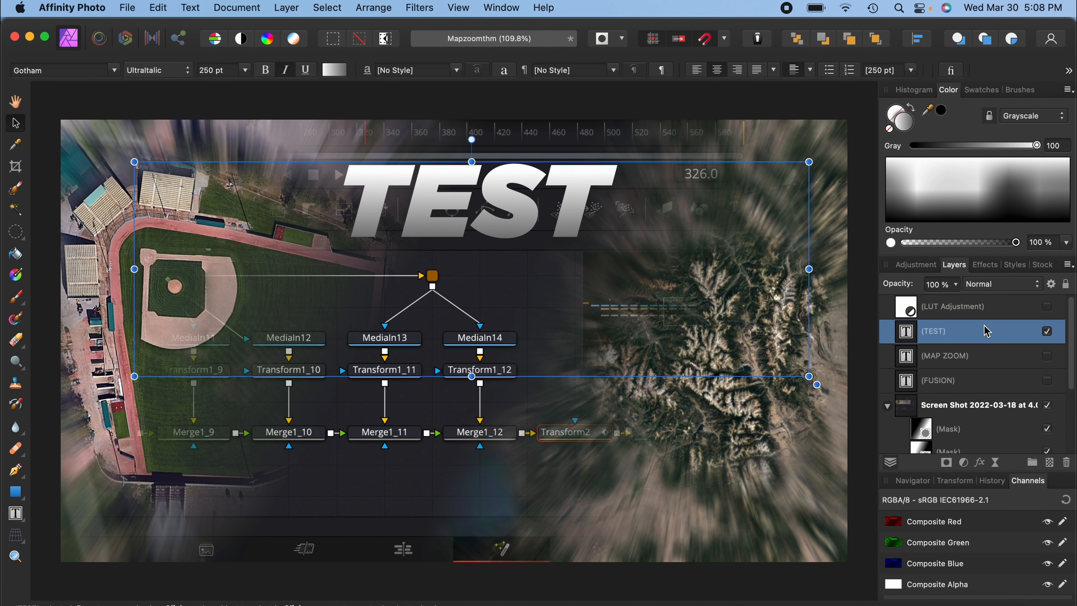
pyautogui.click(1047, 331)
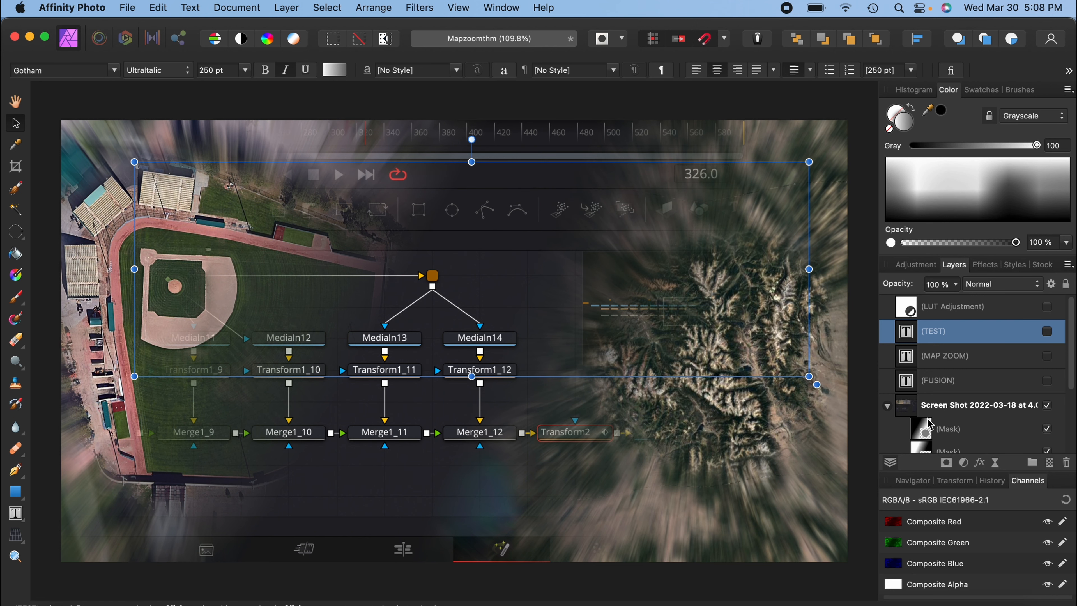
# Toggle the Screen Shot layer and its two masks off and back on to compare.
pyautogui.scroll(-3, 931, 424)
pyautogui.click(1047, 338)
pyautogui.click(1048, 338)
pyautogui.click(1049, 363)
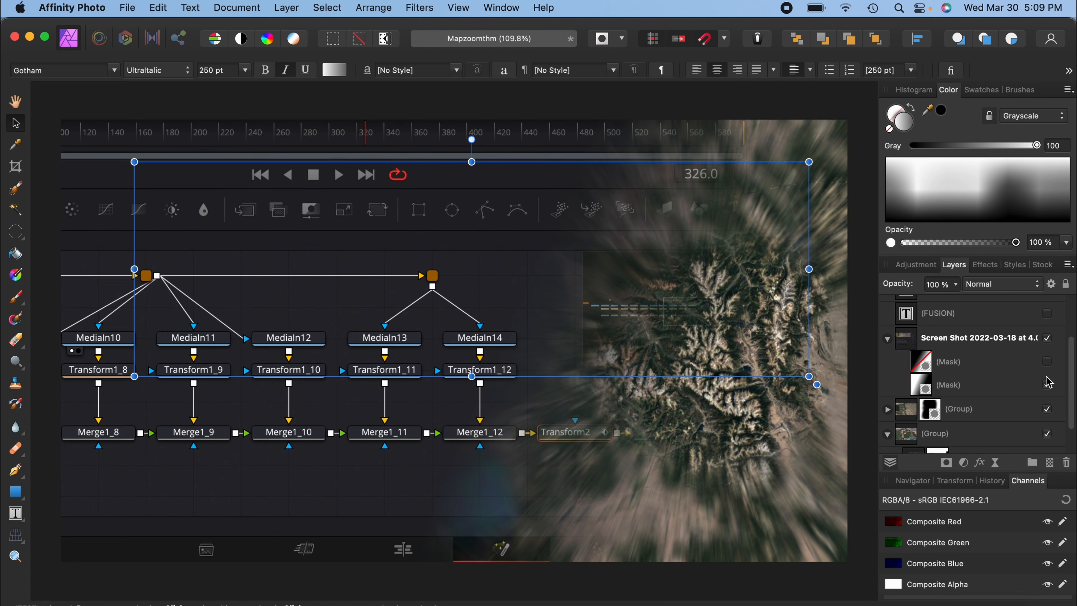
pyautogui.click(1048, 384)
pyautogui.click(1049, 385)
pyautogui.click(1048, 385)
pyautogui.click(1048, 362)
pyautogui.click(1048, 385)
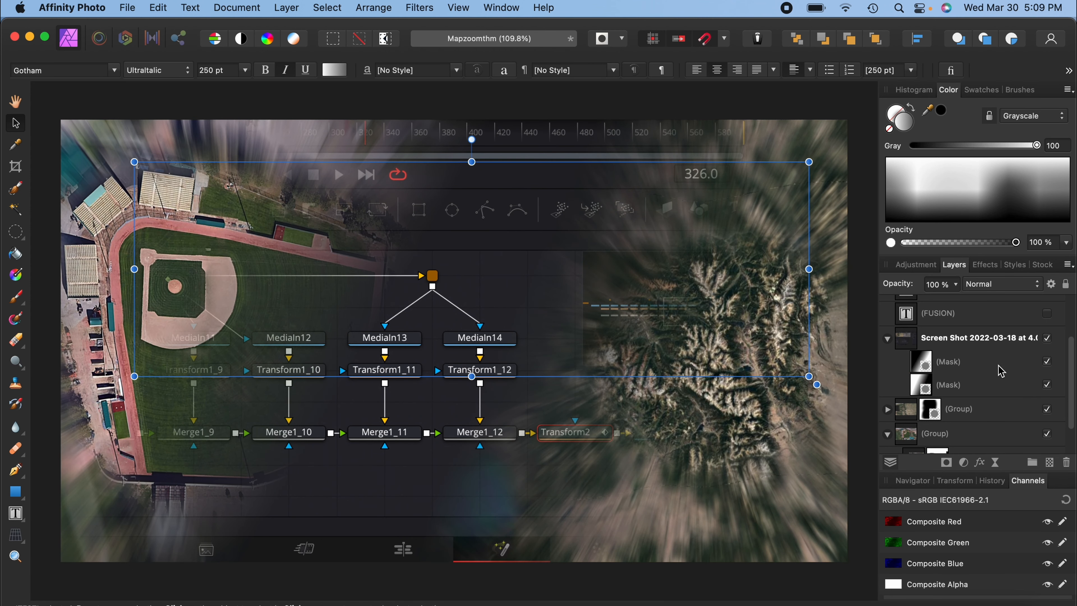
# Select the LUT Adjustment layer.
pyautogui.scroll(3, 1002, 371)
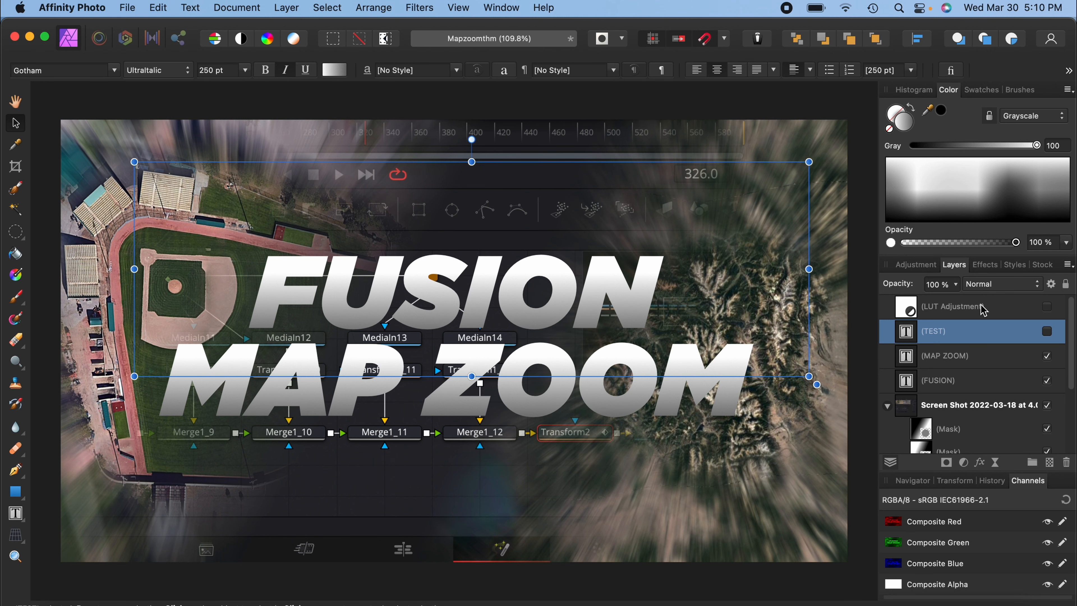
pyautogui.click(983, 311)
pyautogui.press('super+minus')
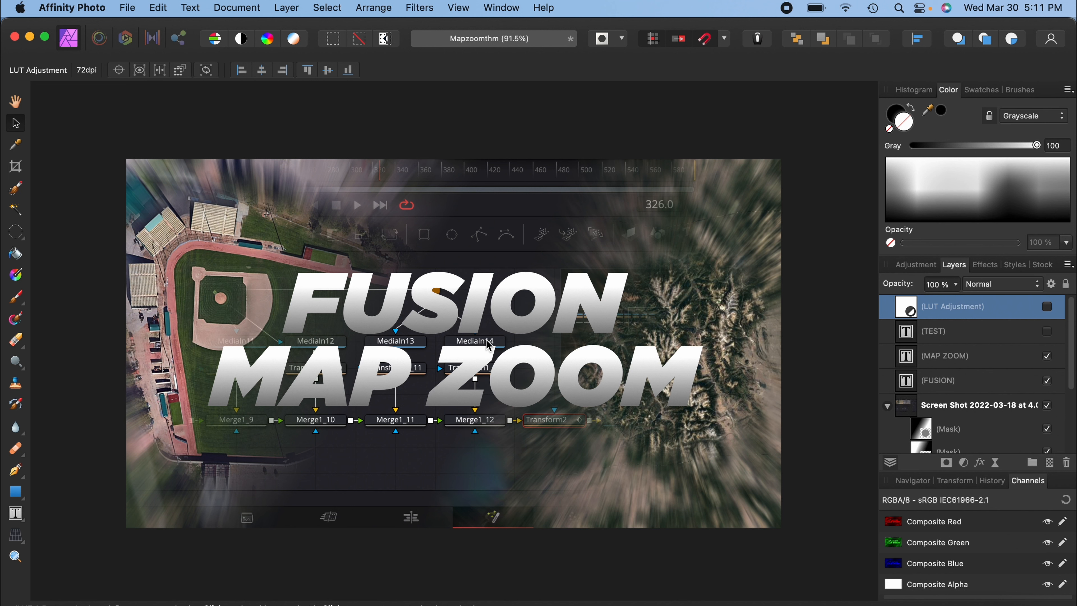